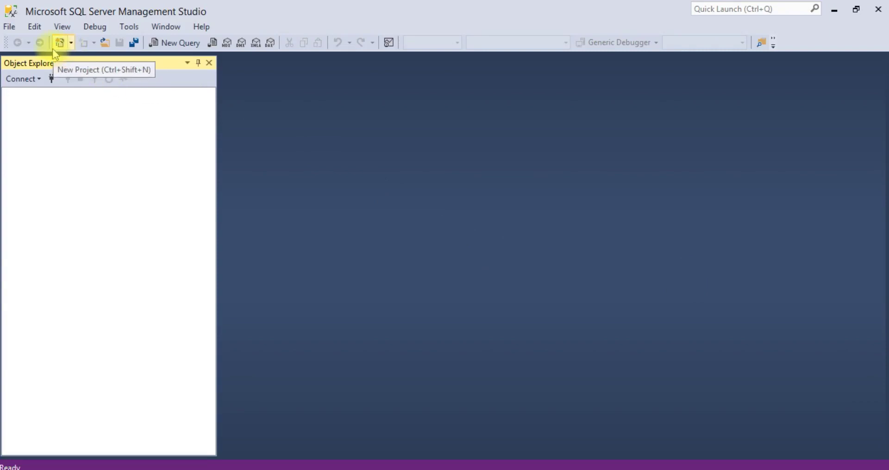
Step: Connect to the browsed local Integration Services server, which fails with an access-denied error
click(52, 79)
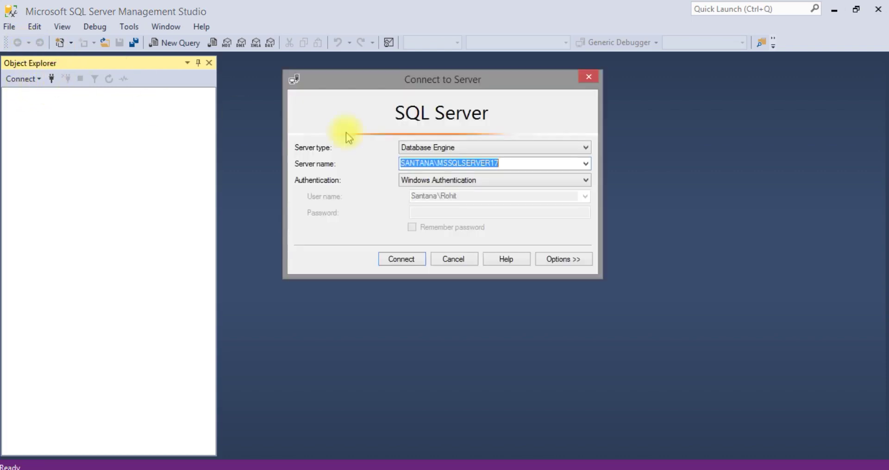
click(492, 147)
click(463, 182)
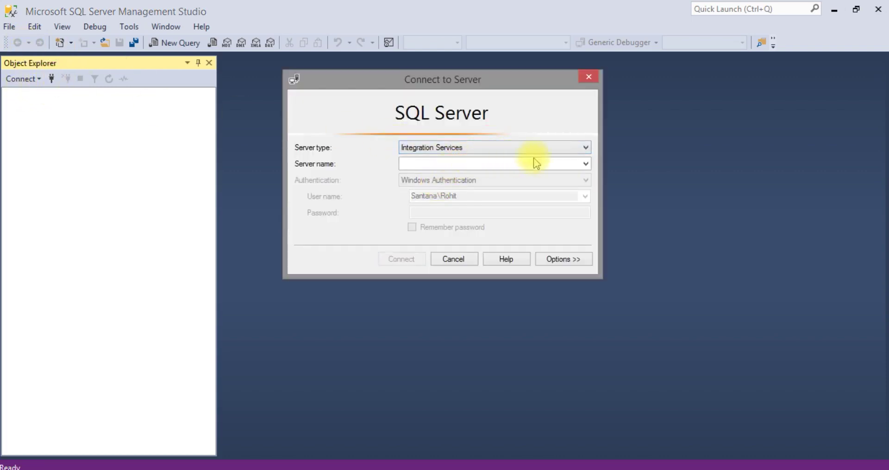
click(586, 163)
click(458, 176)
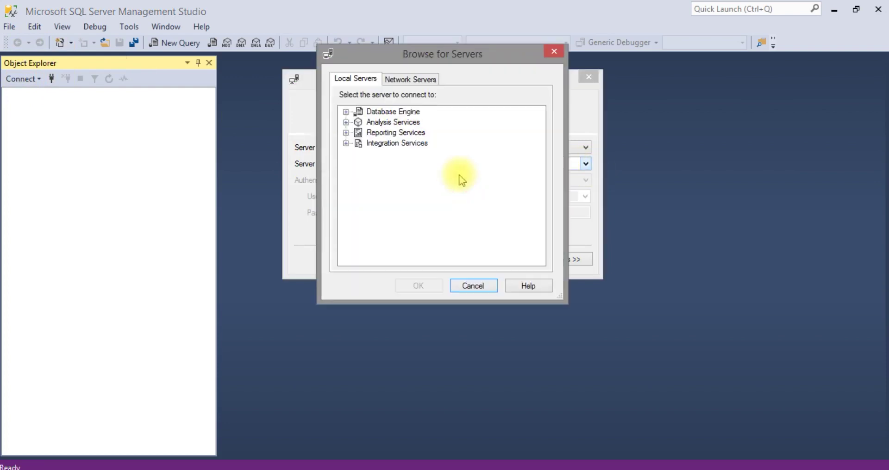
click(345, 144)
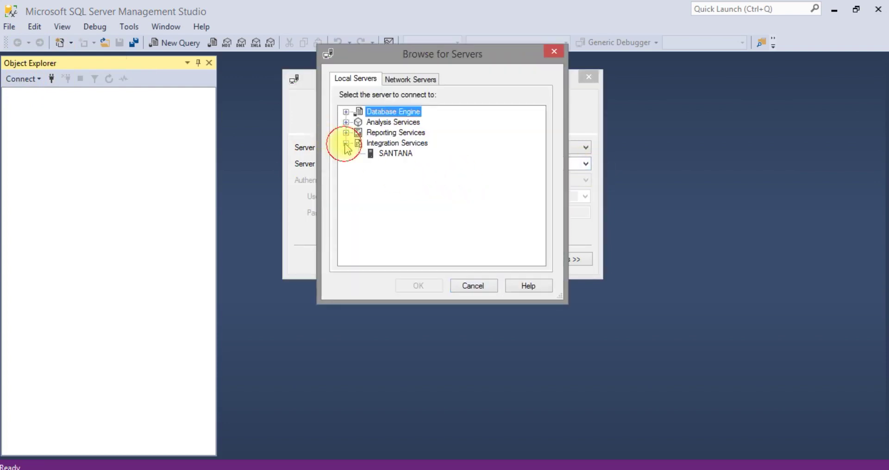
click(396, 154)
click(419, 285)
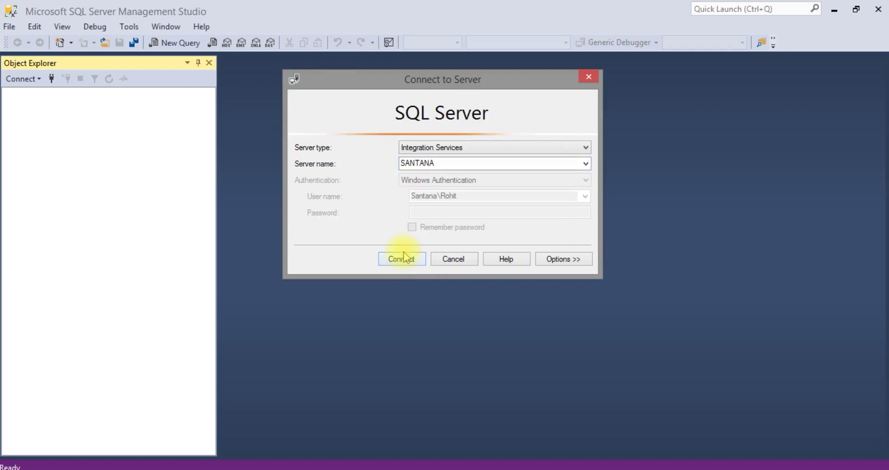
click(405, 258)
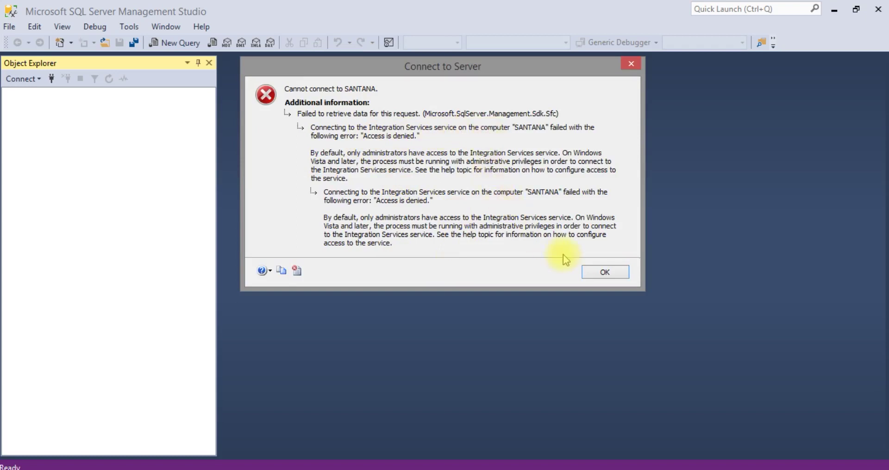
Step: Relaunch Management Studio as administrator, connect to Integration Services and expand Stored Packages
click(604, 278)
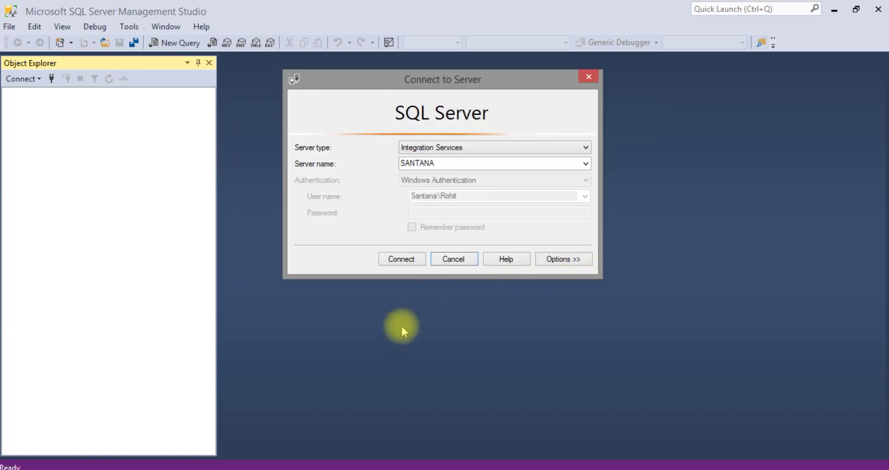
right_click(247, 468)
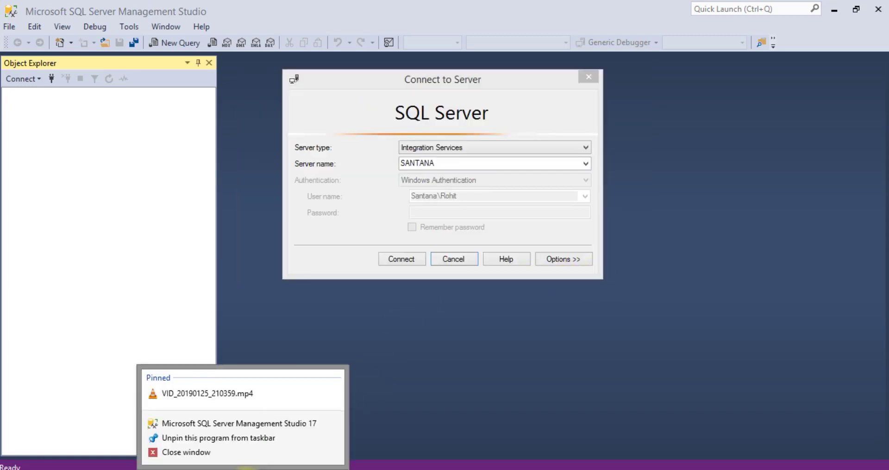
right_click(263, 431)
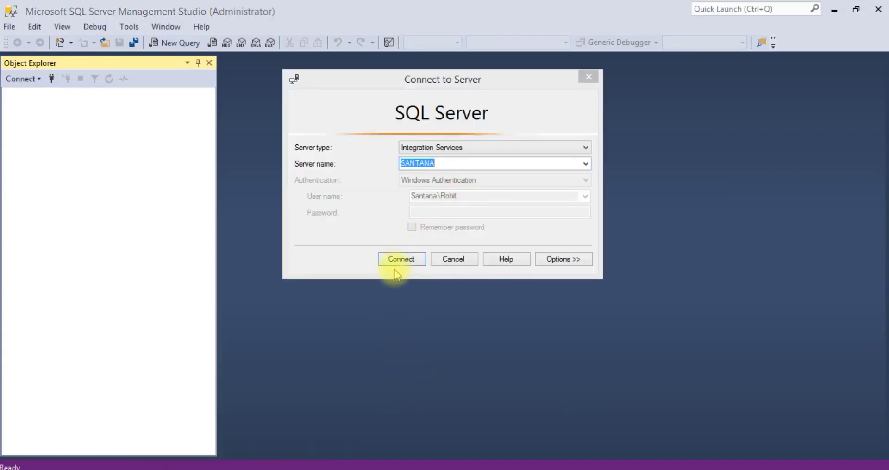
click(401, 261)
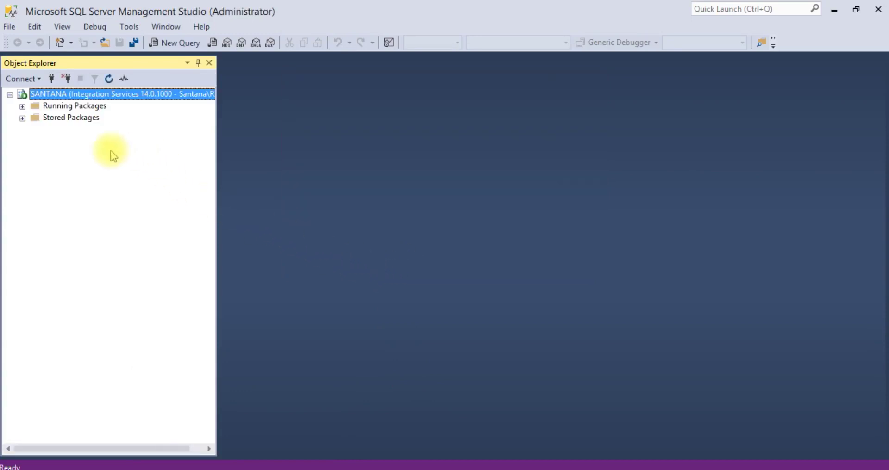
click(22, 118)
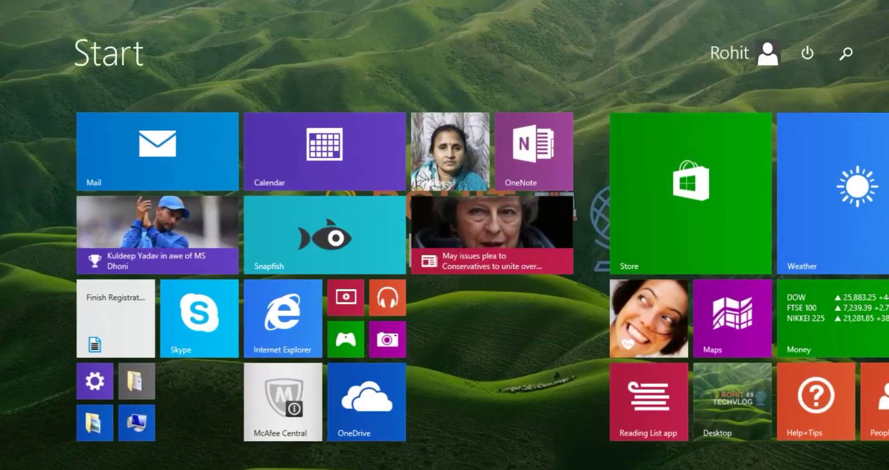
Step: Run dcomcnfg from the Windows Run prompt to open Component Services
key(Escape)
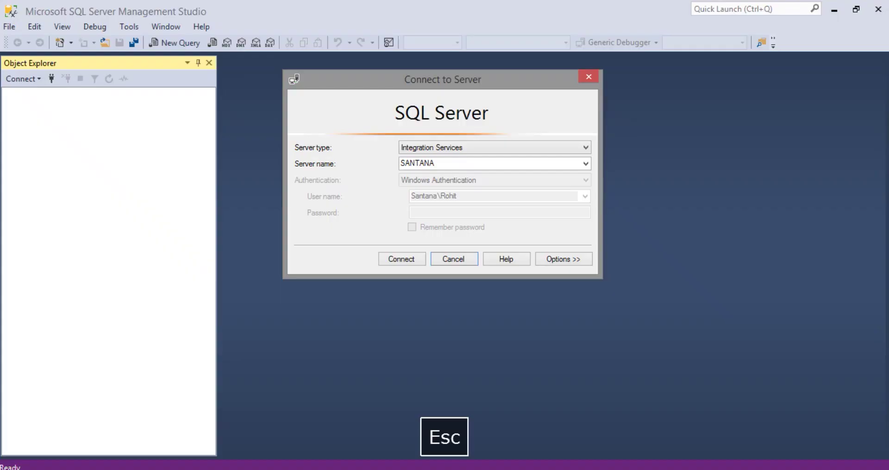
key(super+r)
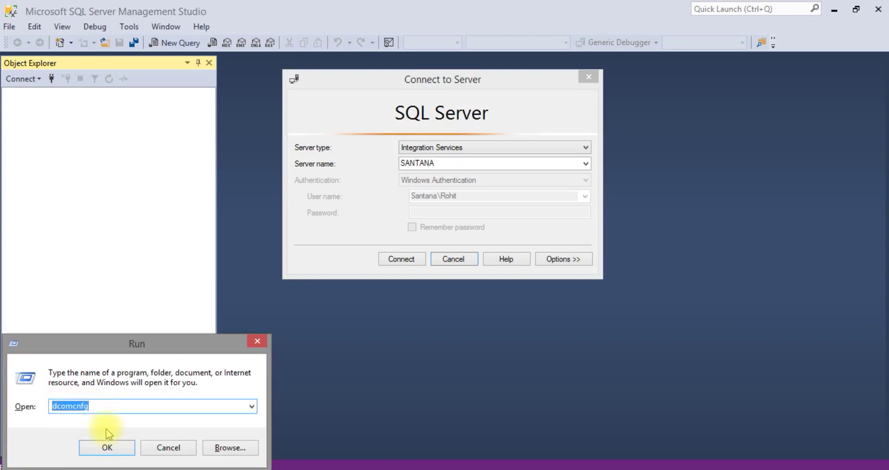
click(104, 448)
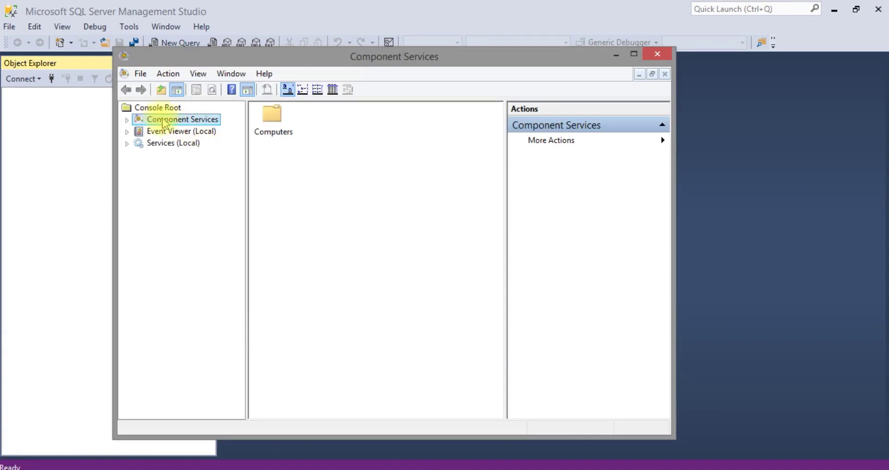
Step: Expand Component Services > Computers > My Computer > DCOM Config
click(128, 120)
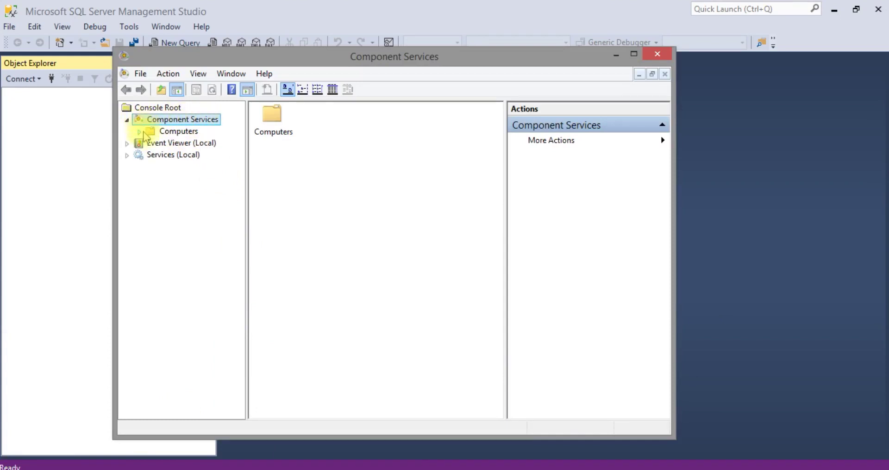
click(140, 132)
click(153, 144)
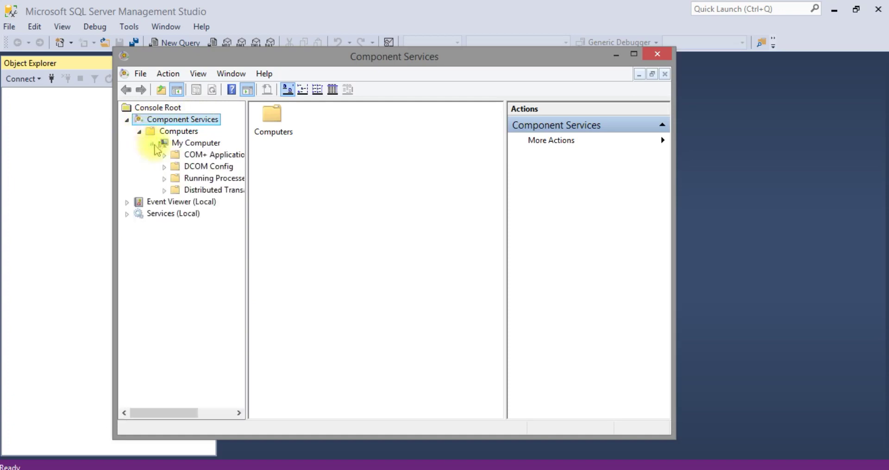
click(165, 167)
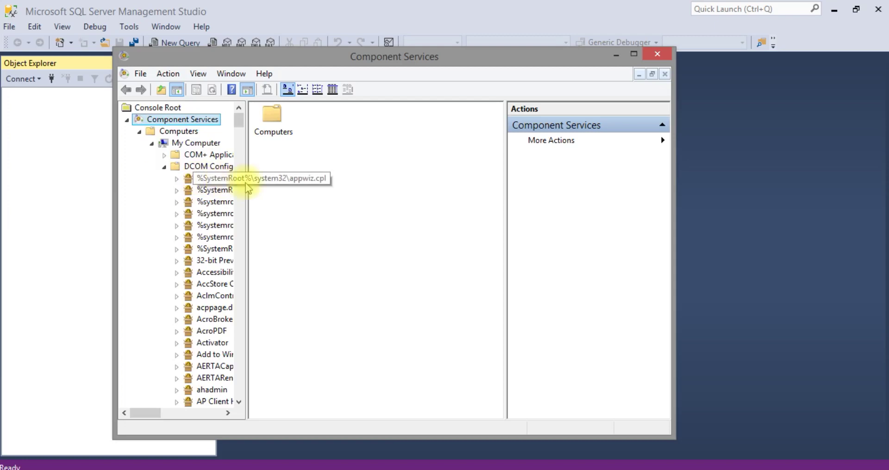
Step: Widen the tree pane and locate the Microsoft SQL Server Integration Services 14.0 entry
drag(246, 184, 385, 179)
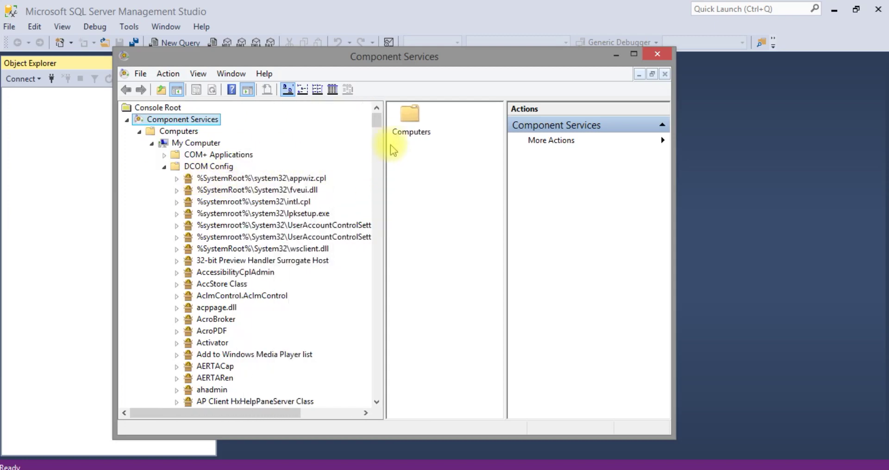
mouse_move(376, 118)
mouse_down()
mouse_move(373, 222)
mouse_move(417, 189)
mouse_move(437, 191)
mouse_up()
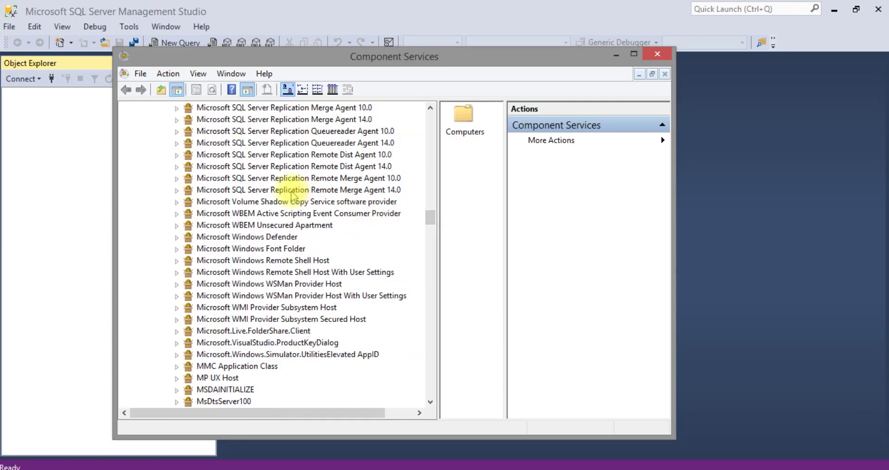
scroll(291, 197, up, 1)
scroll(292, 197, up, 1)
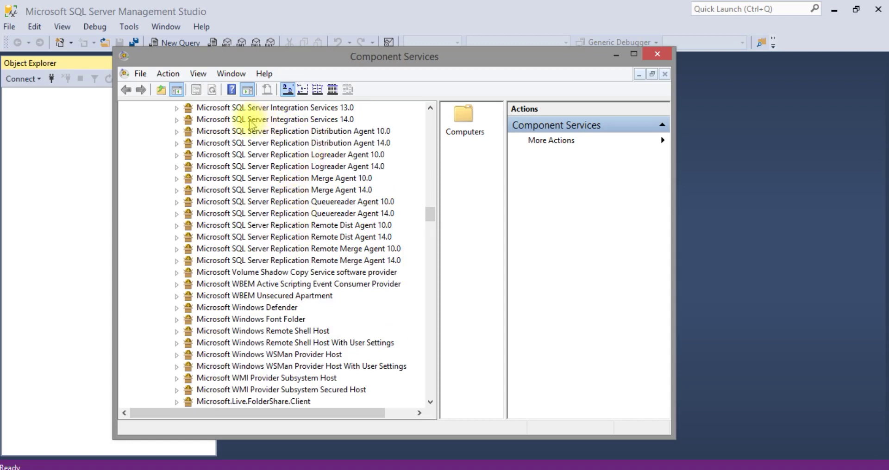
right_click(284, 122)
Step: Open Integration Services 14.0 properties at its Security launch and activation permissions
click(319, 148)
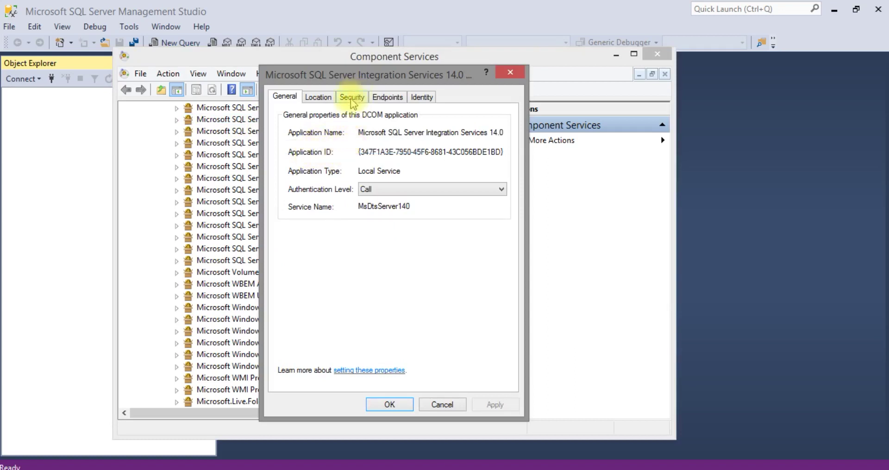
click(352, 98)
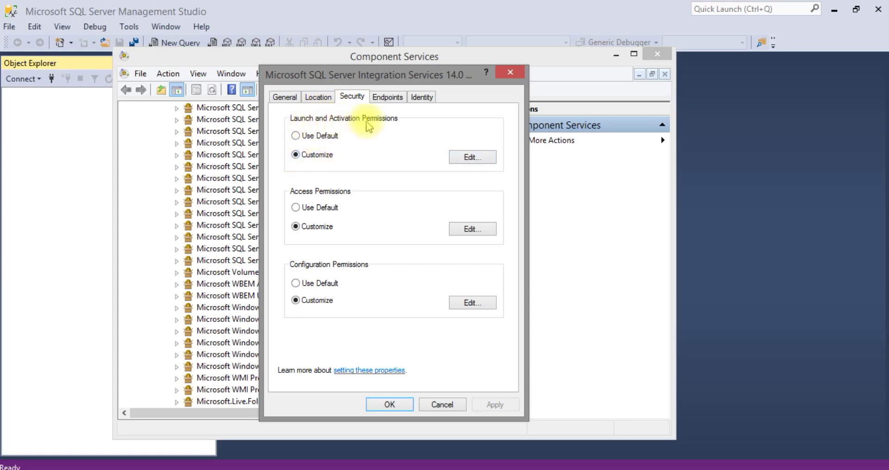
click(472, 157)
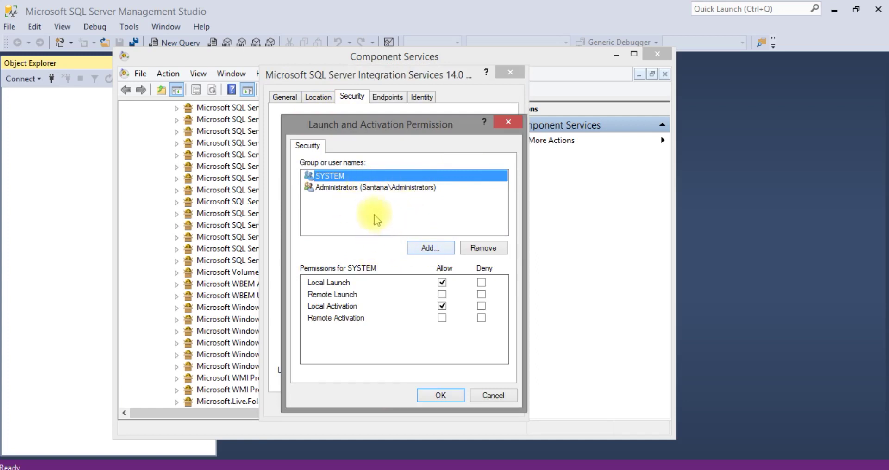
Step: Add the user account, allow all launch and activation rights, and save
click(428, 250)
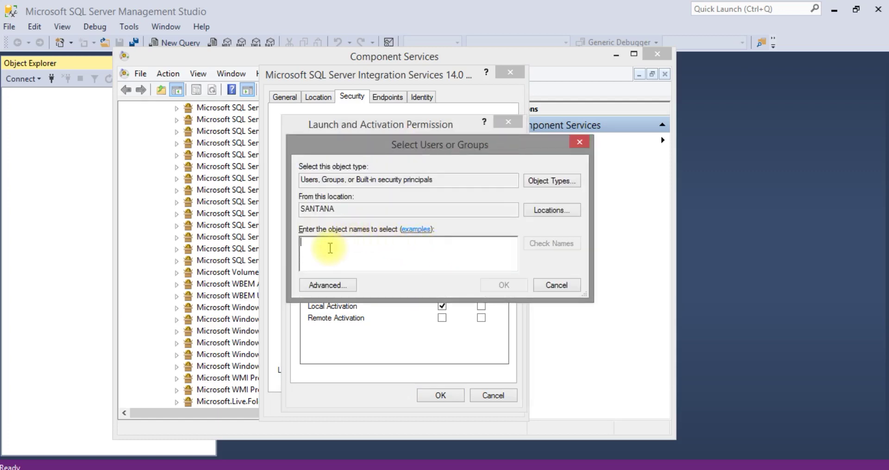
text(Rohit)
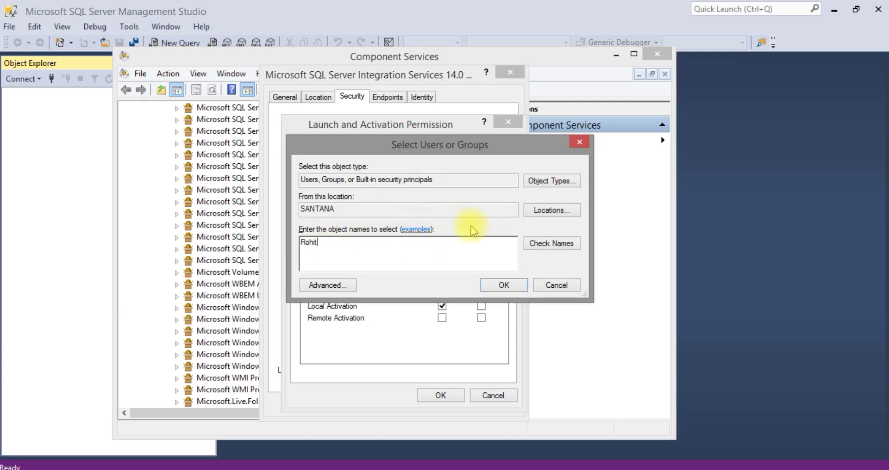
click(540, 248)
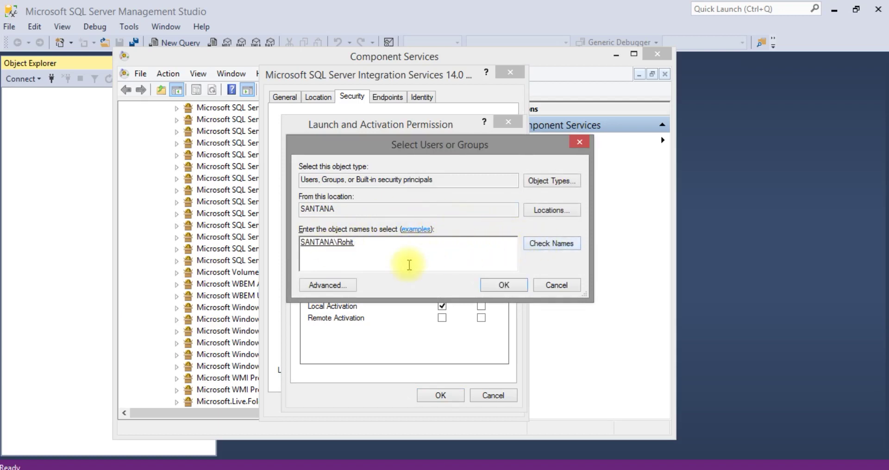
click(502, 286)
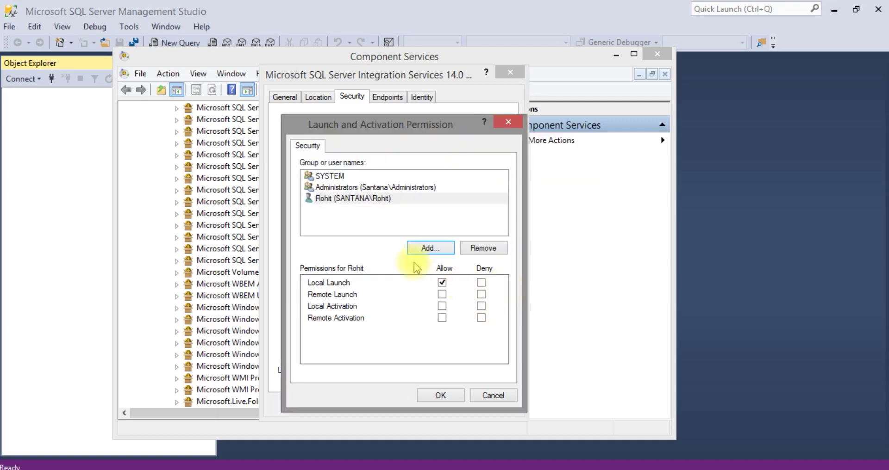
click(362, 187)
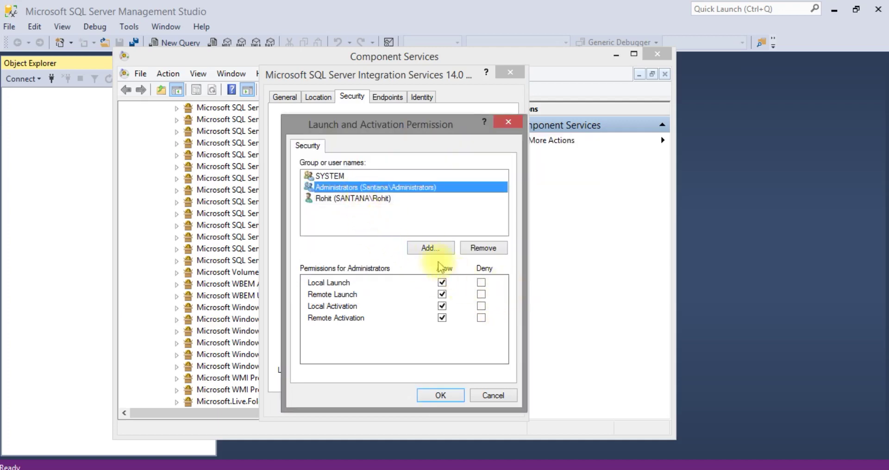
click(361, 199)
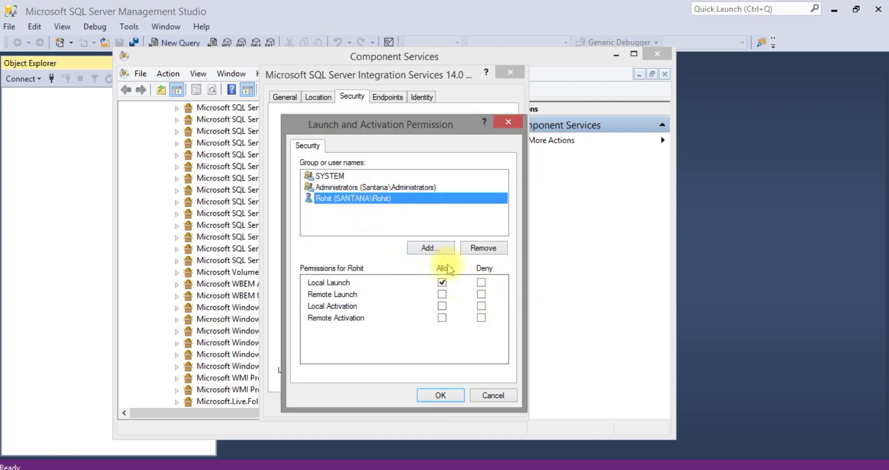
click(442, 294)
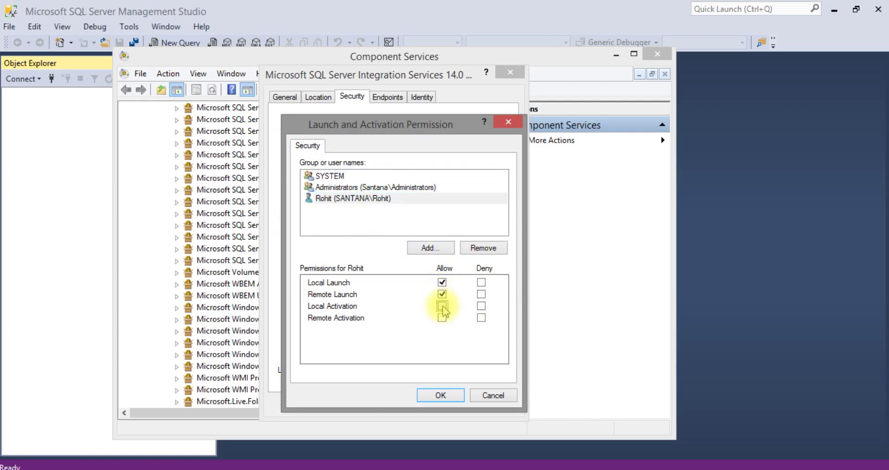
click(442, 318)
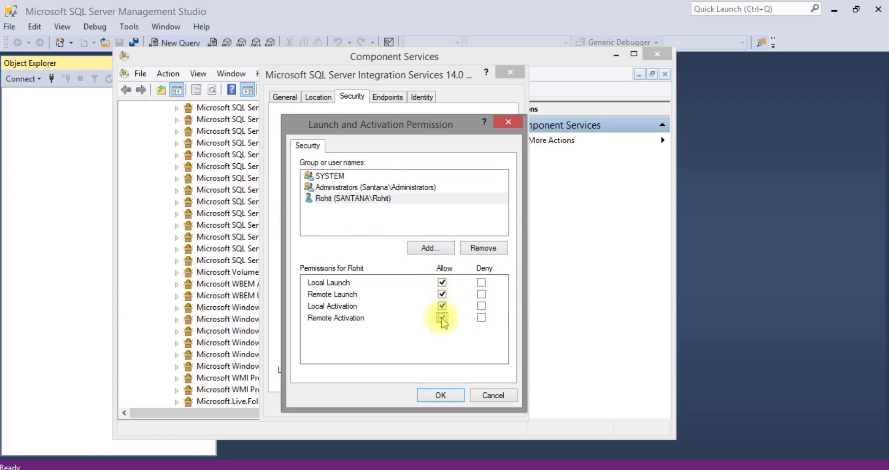
click(440, 395)
Step: Add the user account to Access Permissions with local and remote access allowed, then save
click(462, 230)
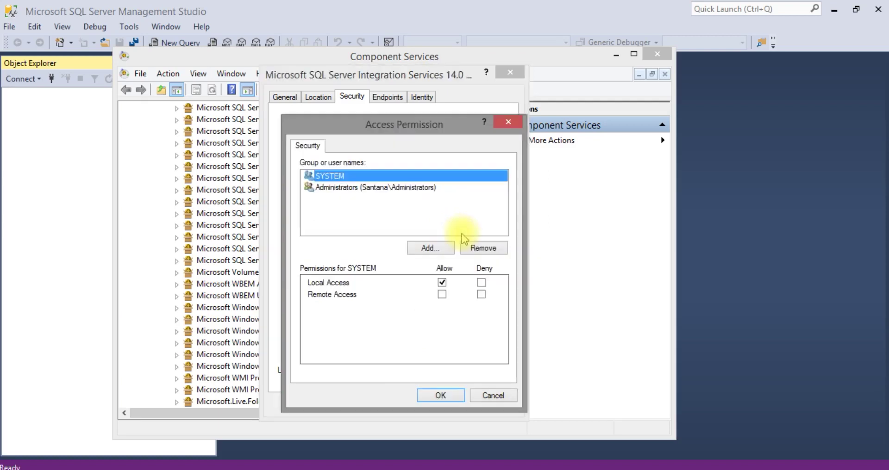
click(424, 248)
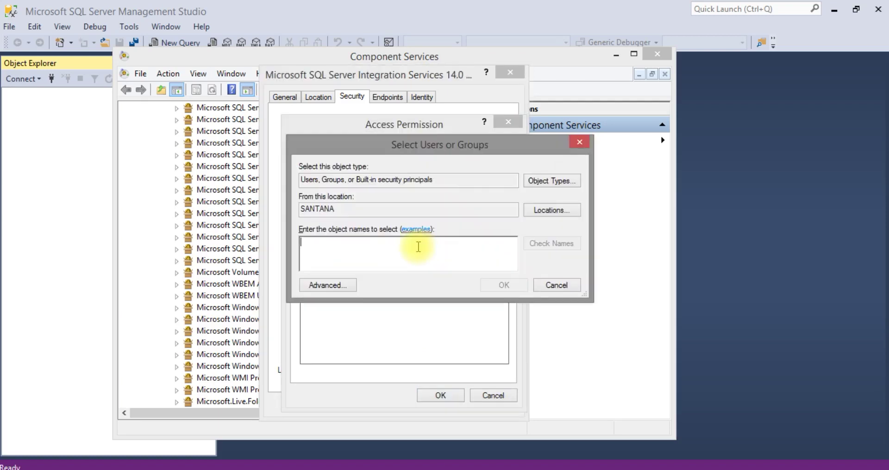
text(R)
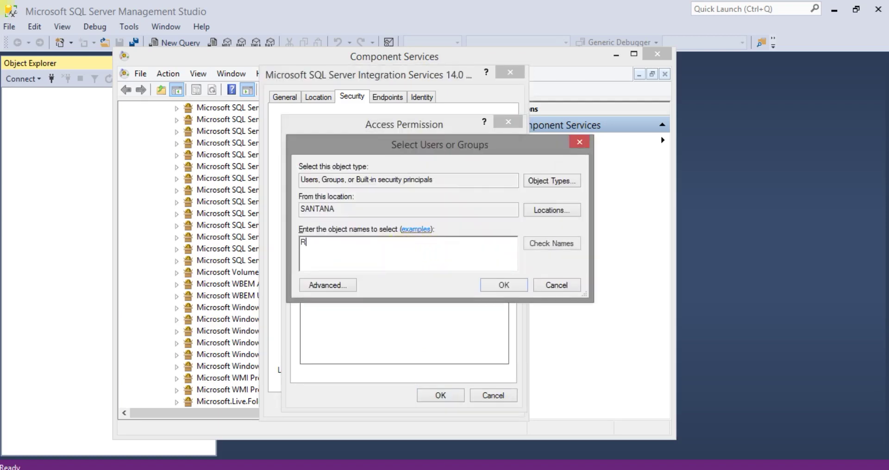
text(ohit)
click(551, 244)
click(484, 285)
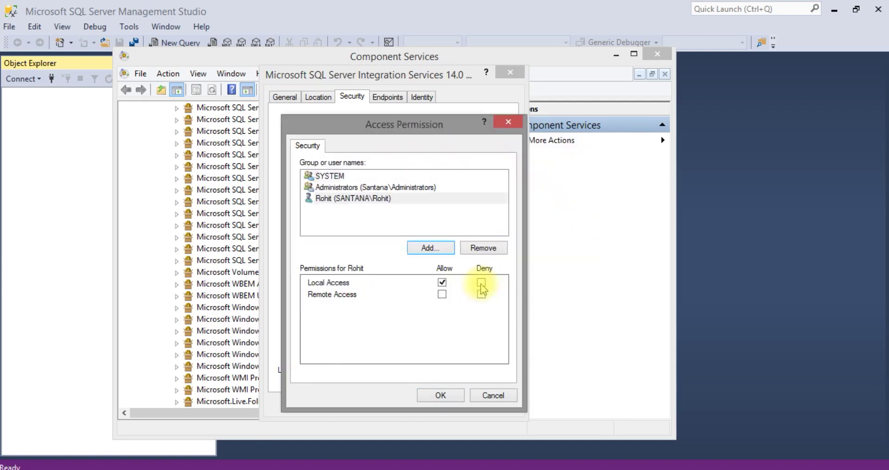
click(442, 295)
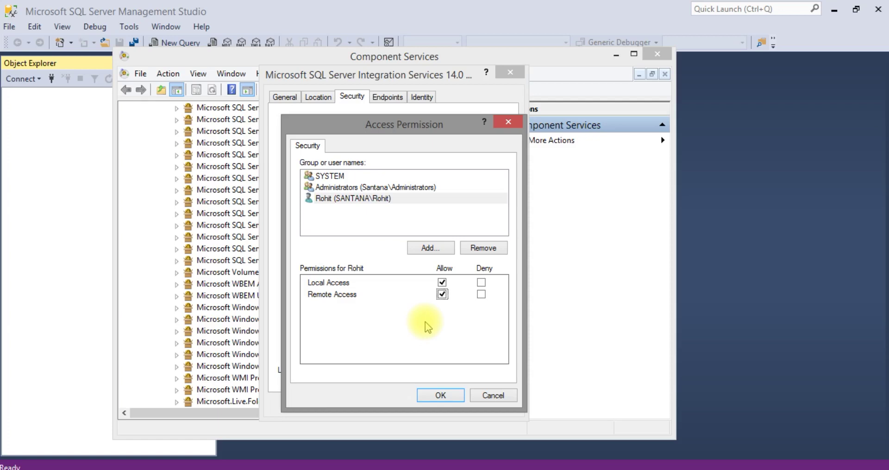
click(437, 396)
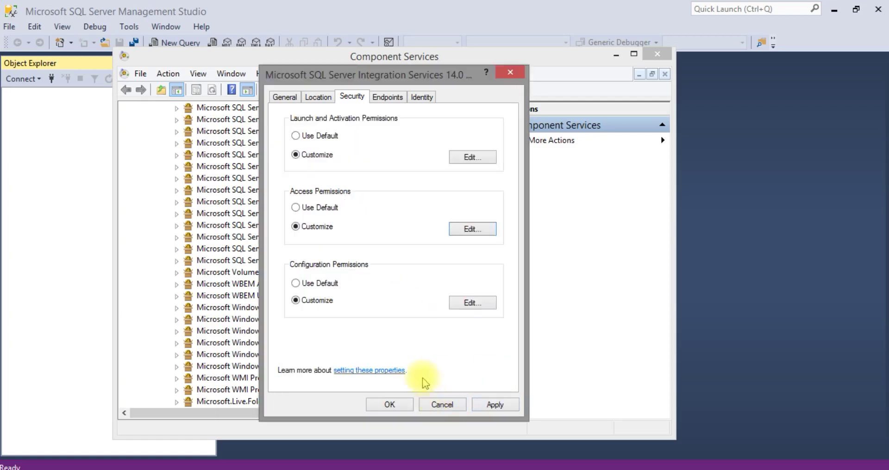
Step: Add the user account to Configuration Permissions with Full Control and save
click(471, 304)
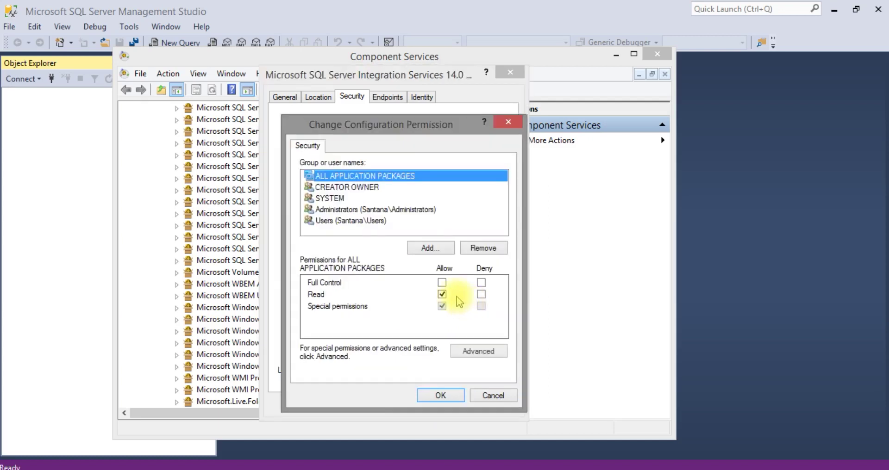
click(428, 252)
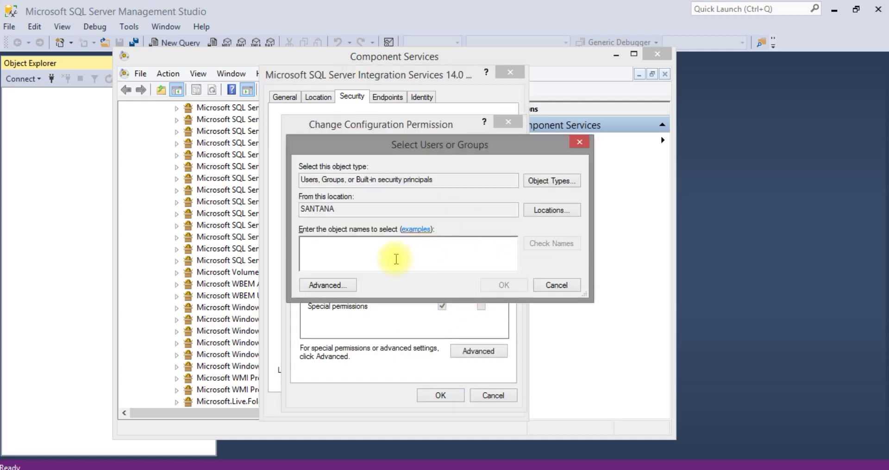
text(Rohit)
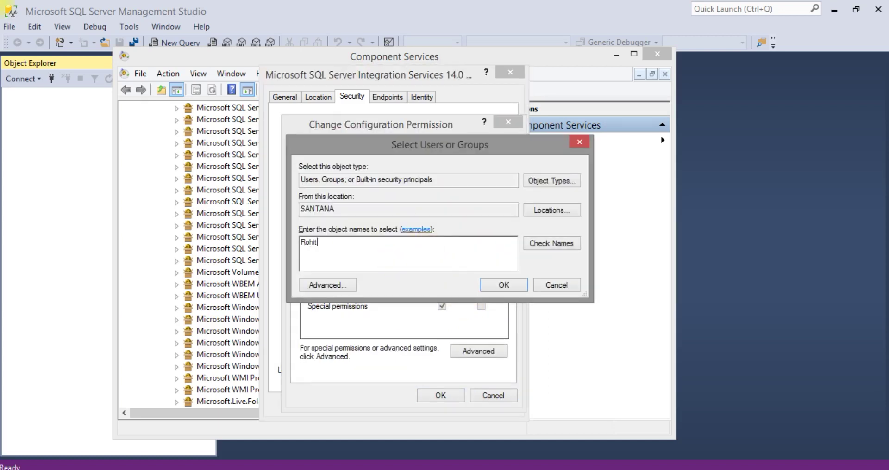
click(537, 246)
click(496, 284)
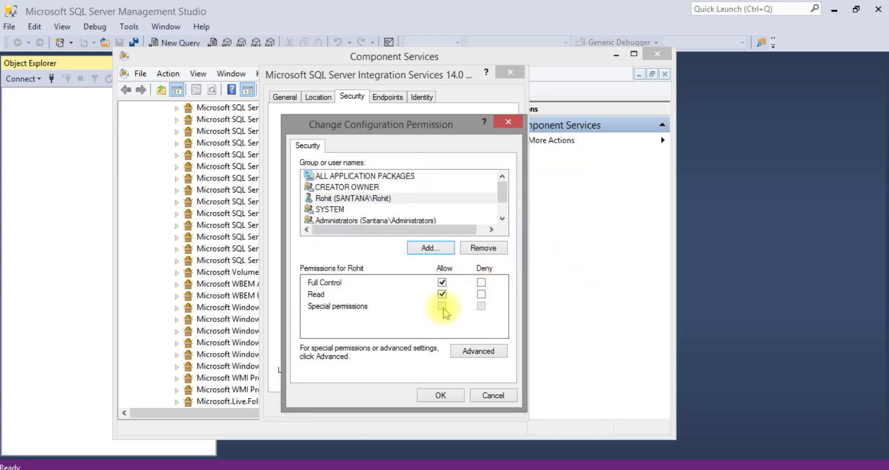
click(449, 398)
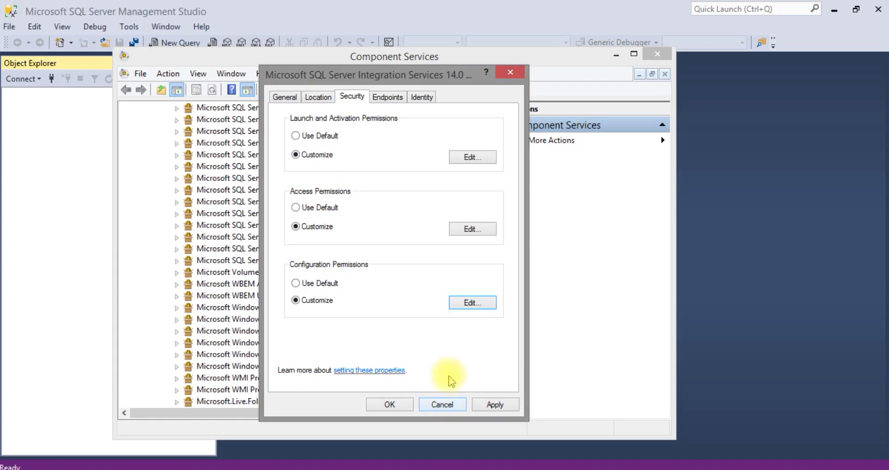
Step: Apply the security changes, close the properties, and maximize Component Services
click(502, 408)
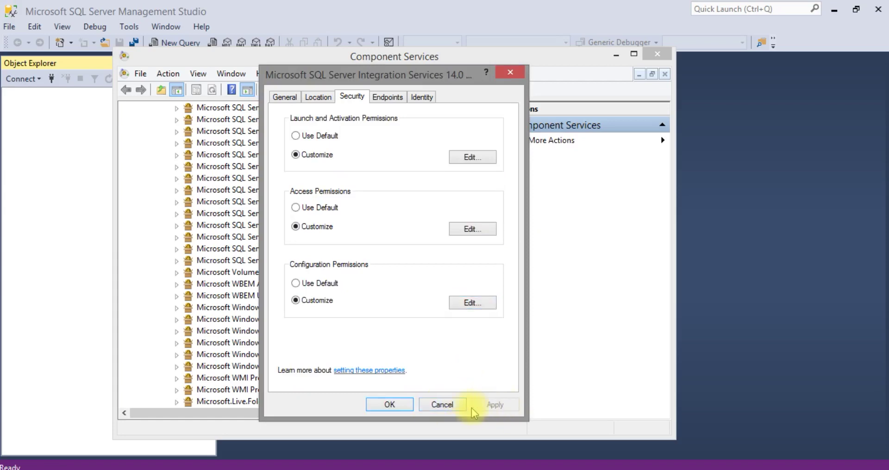
click(389, 405)
key(super+Up)
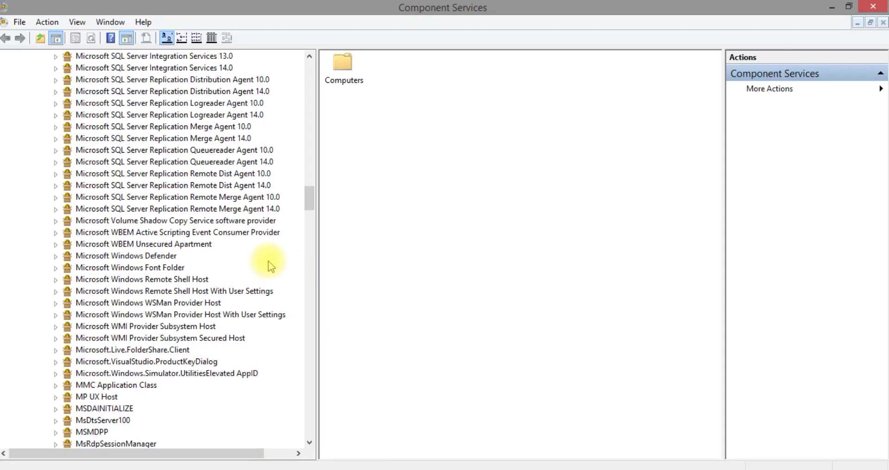
Step: Open Services and restart the SQL Server Integration Services 14.0 service
click(829, 7)
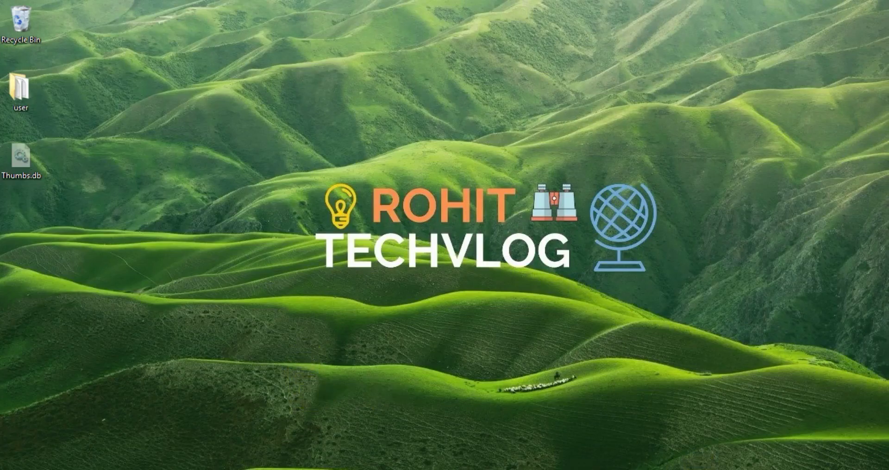
click(701, 465)
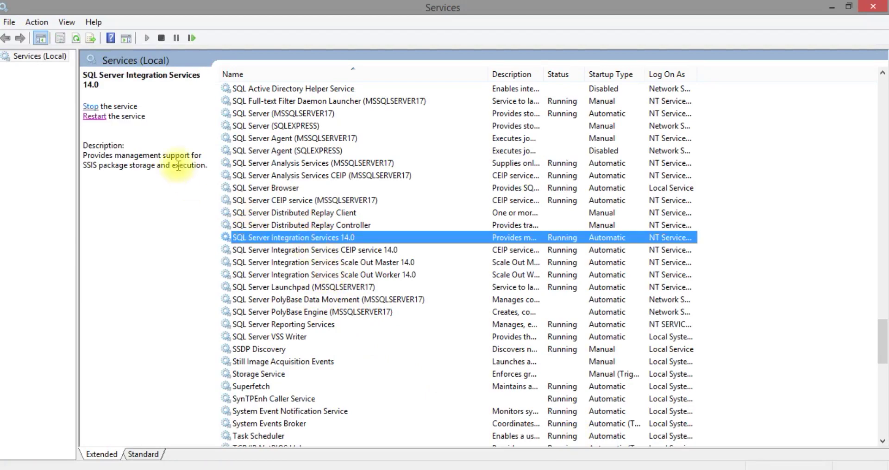
click(99, 116)
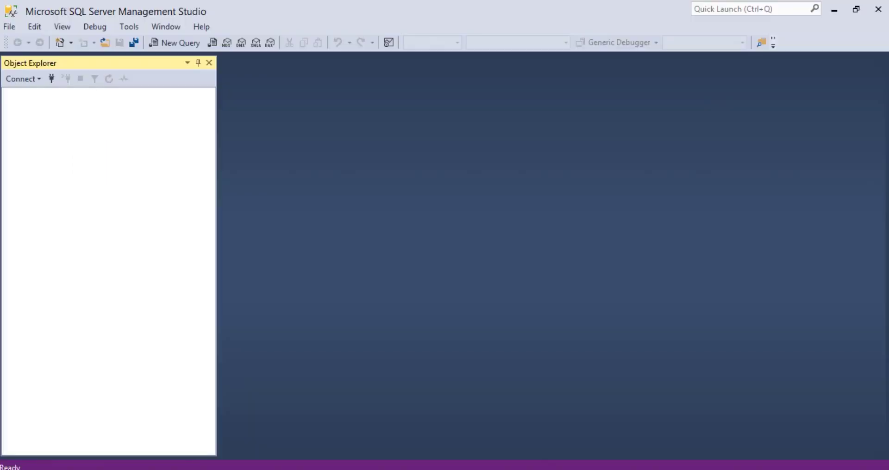
Step: Reconnect to Integration Services and expand Stored Packages and its MSDB folder
click(53, 80)
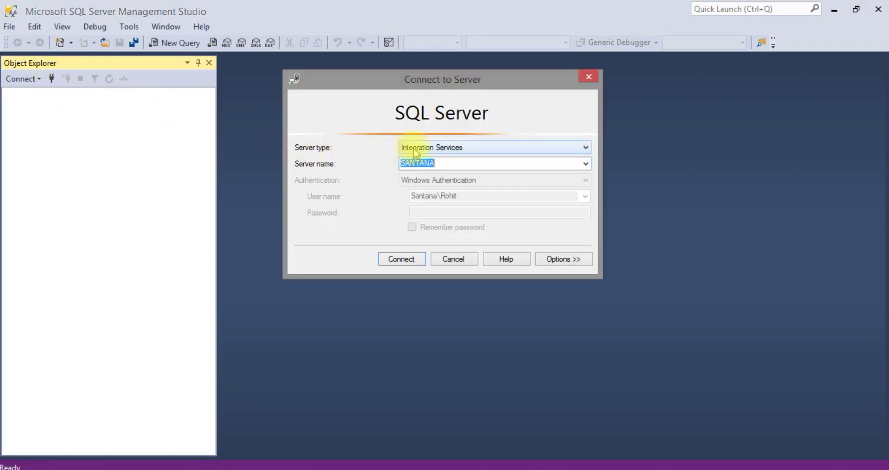
click(396, 260)
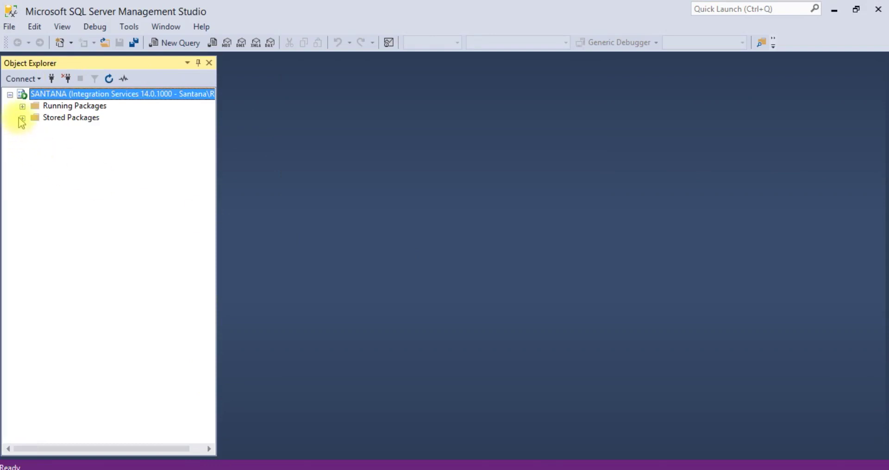
click(21, 118)
click(35, 142)
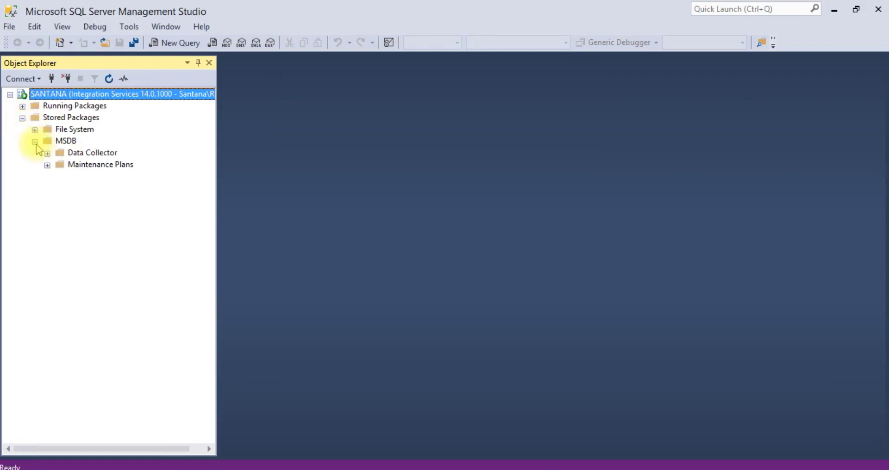